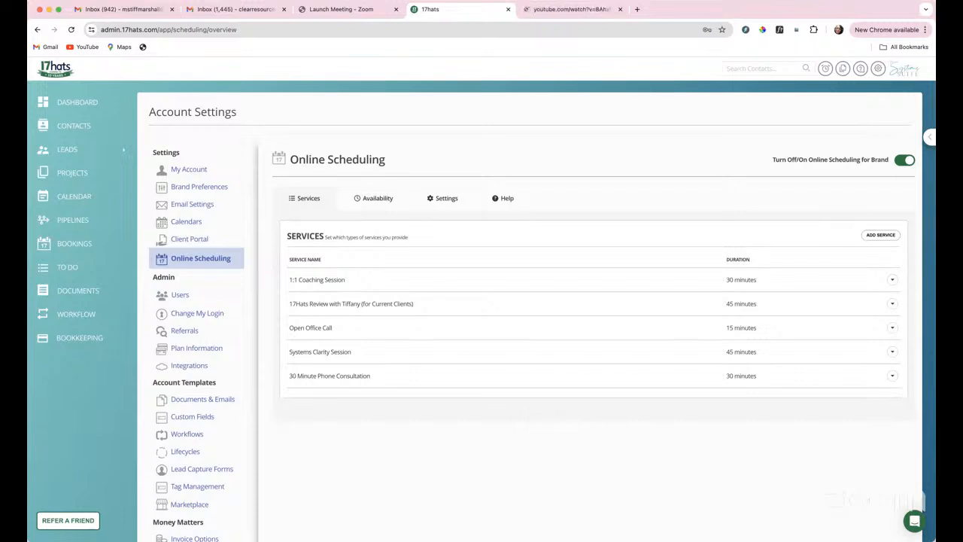
Step: Pause the Group Scheduling live stream playing on YouTube and return to the 17hats Online Scheduling page
{"action": "left_click", "coordinate": [562, 10]}
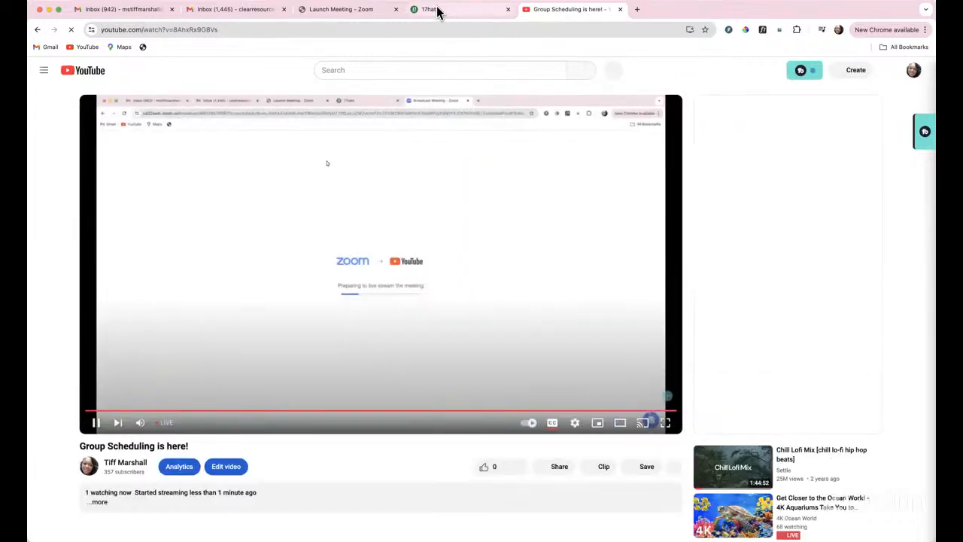
{"action": "left_click", "coordinate": [445, 10]}
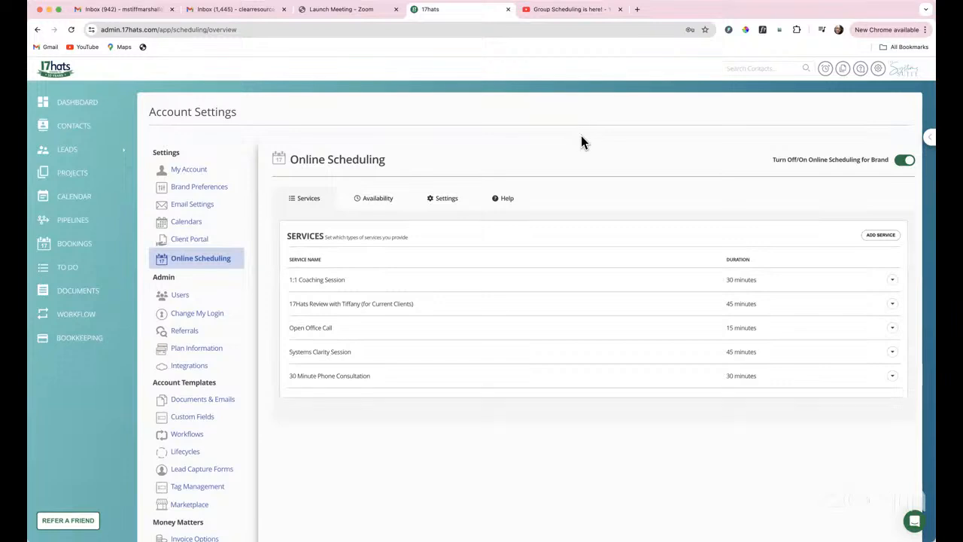
{"action": "left_click", "coordinate": [568, 10]}
{"action": "left_click", "coordinate": [99, 424]}
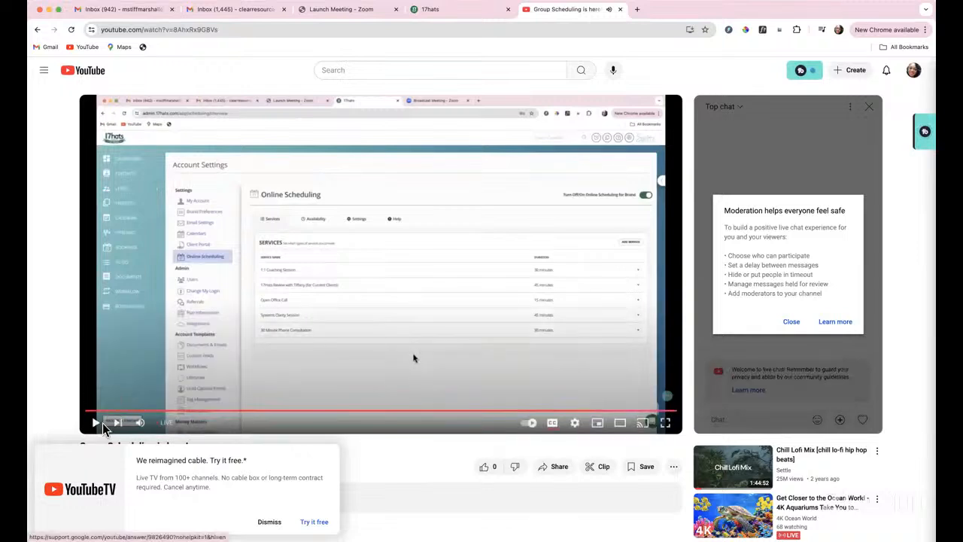
{"action": "left_click", "coordinate": [482, 11]}
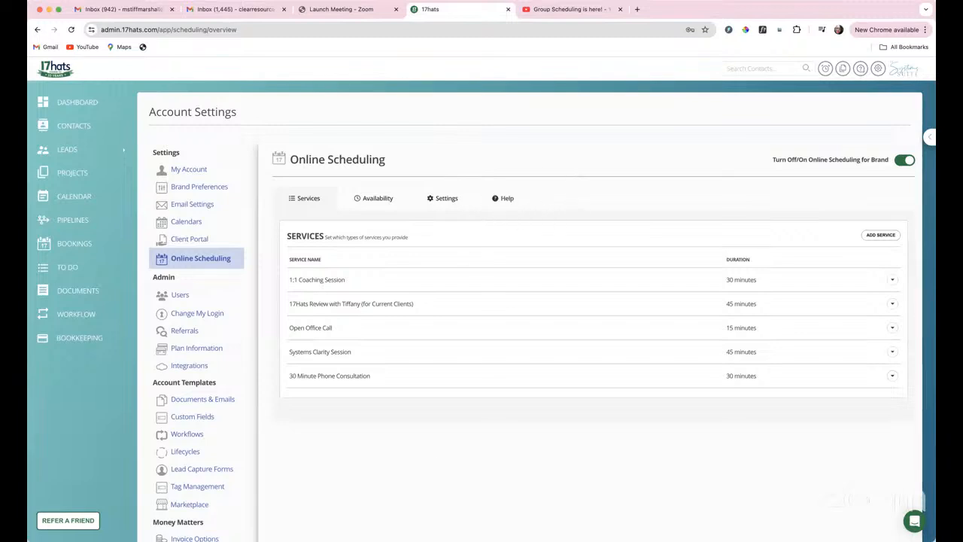
Step: Add a new online scheduling service named "TEST SERVICE"
{"action": "left_click", "coordinate": [881, 235]}
{"action": "left_click", "coordinate": [421, 271]}
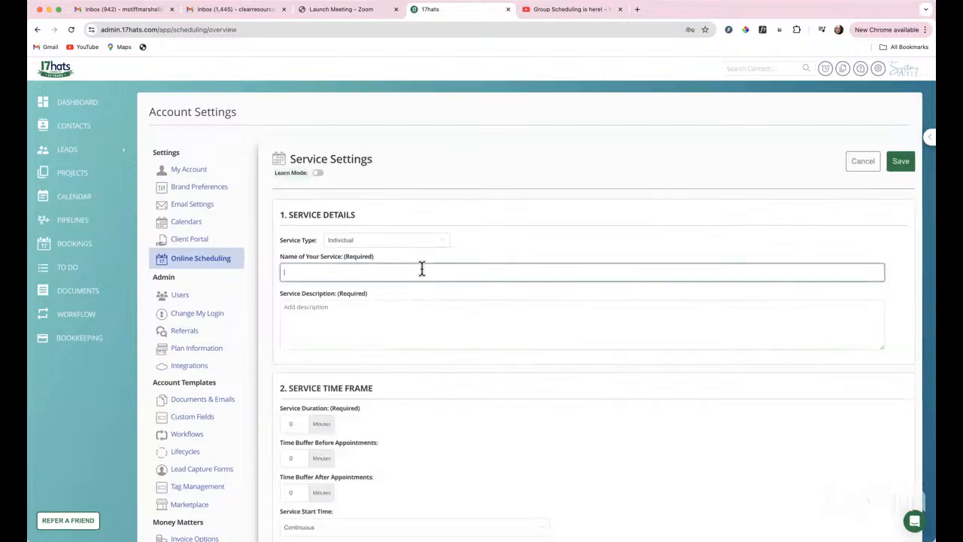
{"action": "type", "text": "TEST SERVUCE"}
{"action": "key", "text": "BackSpace"}
{"action": "key", "text": "BackSpace"}
{"action": "key", "text": "BackSpace"}
{"action": "key", "text": "BackSpace"}
{"action": "type", "text": "VICE"}
Step: Enter "TEST SERVICE DESCRIPTION HERE" as the service description
{"action": "right_click", "coordinate": [355, 304]}
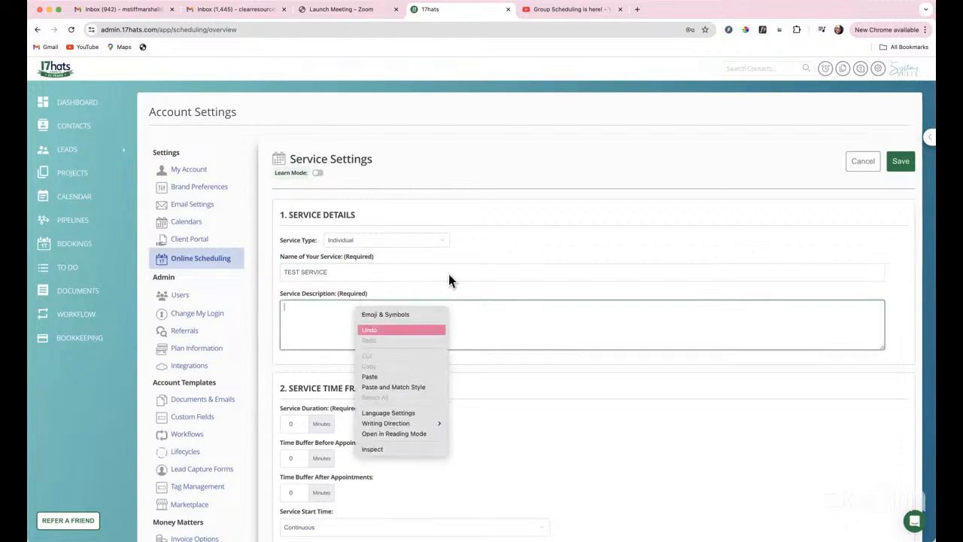
{"action": "left_click", "coordinate": [325, 309]}
{"action": "type", "text": "TEST SERVICE DESCRU"}
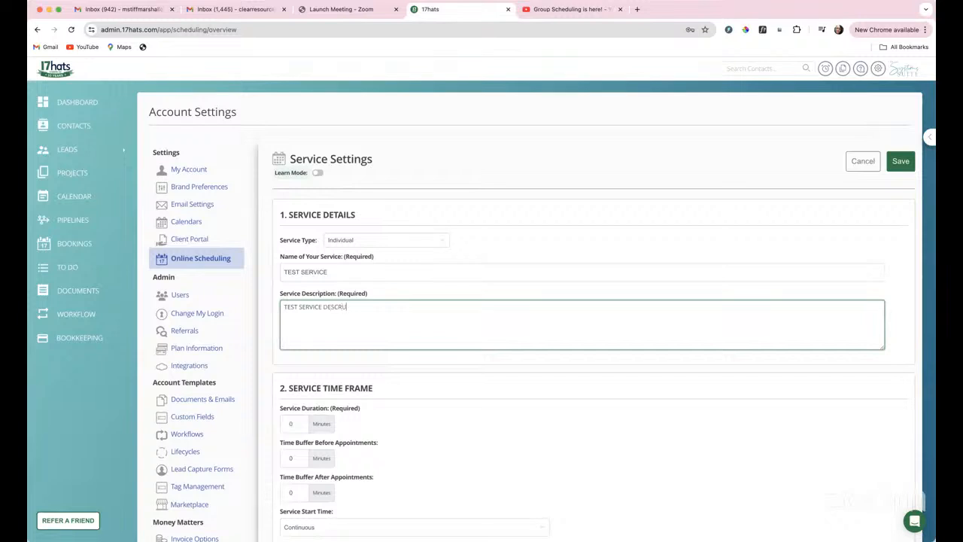
{"action": "key", "text": "BackSpace"}
{"action": "type", "text": "IPTO"}
{"action": "key", "text": "BackSpace"}
{"action": "type", "text": "ION HERE"}
Step: Turn on Learn Mode and read the guidance for the service details and service time frame fields
{"action": "left_click", "coordinate": [318, 174]}
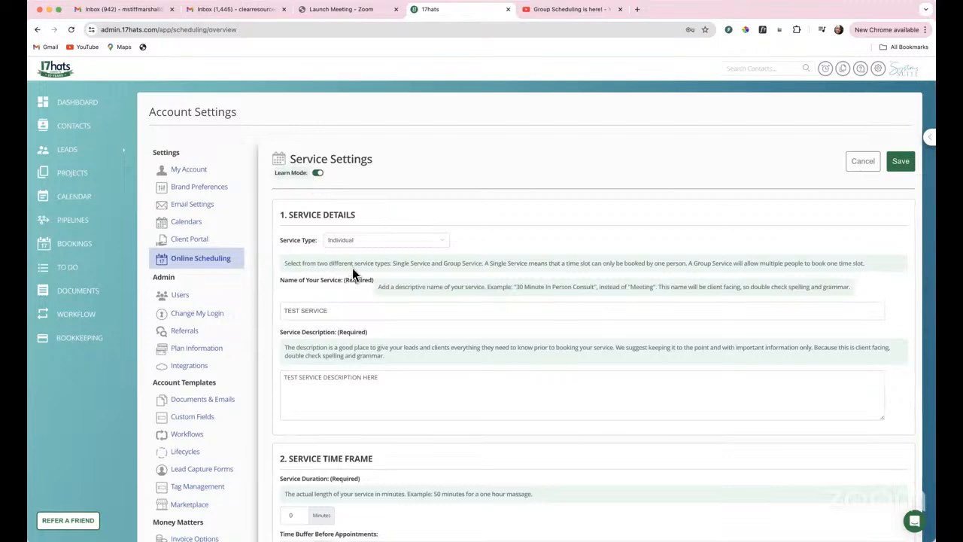
{"action": "scroll", "coordinate": [411, 294], "scroll_direction": "down", "scroll_amount": 5}
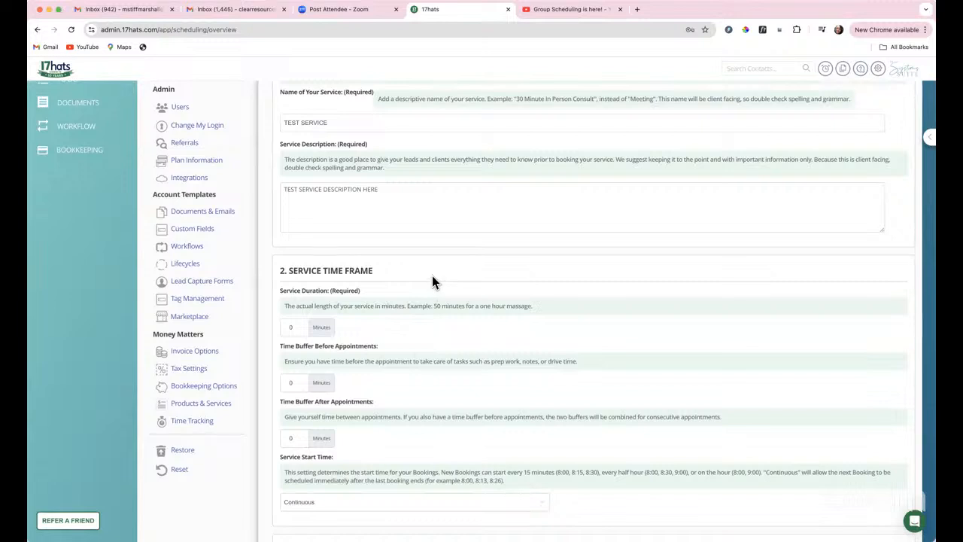
{"action": "scroll", "coordinate": [346, 284], "scroll_direction": "down", "scroll_amount": 1}
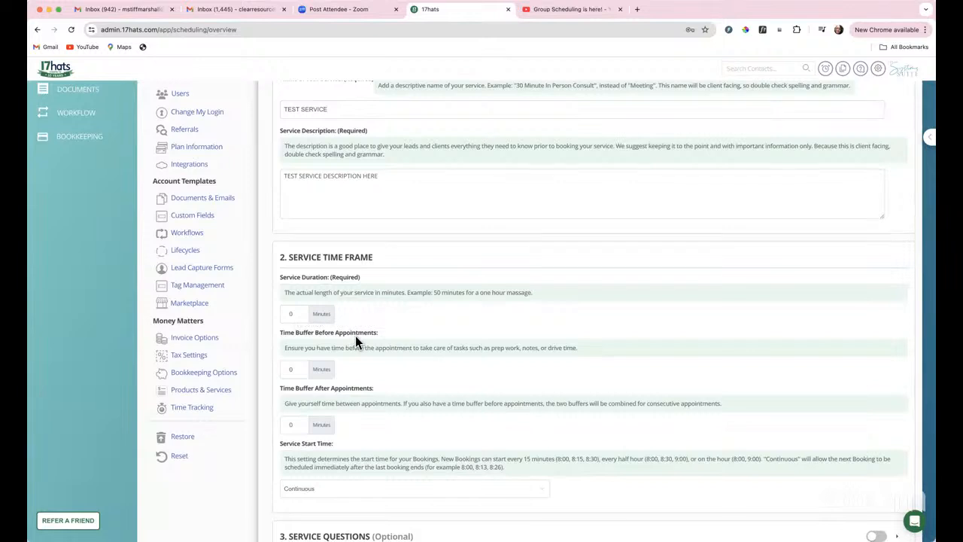
{"action": "scroll", "coordinate": [355, 341], "scroll_direction": "down", "scroll_amount": 5}
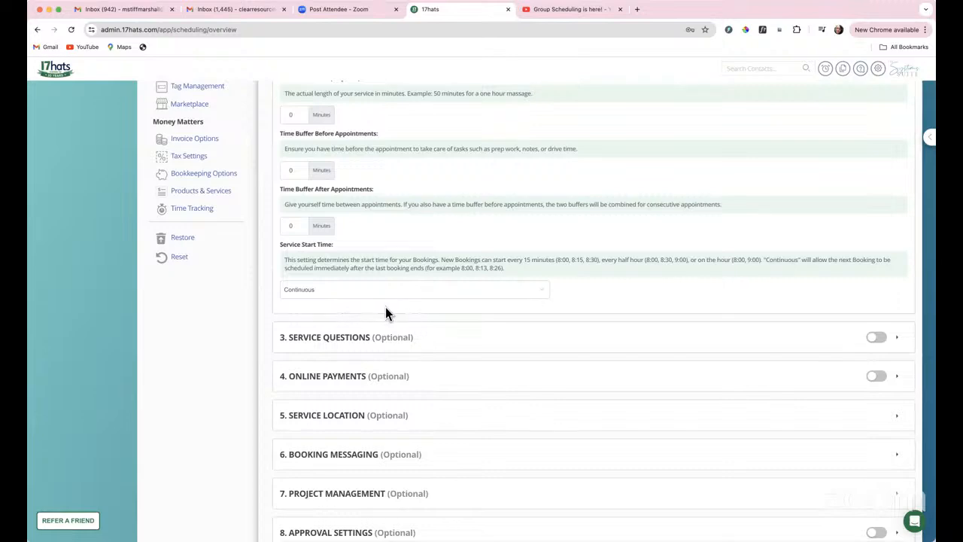
Step: Change the service type of the test service to Group
{"action": "scroll", "coordinate": [388, 307], "scroll_direction": "up", "scroll_amount": 5}
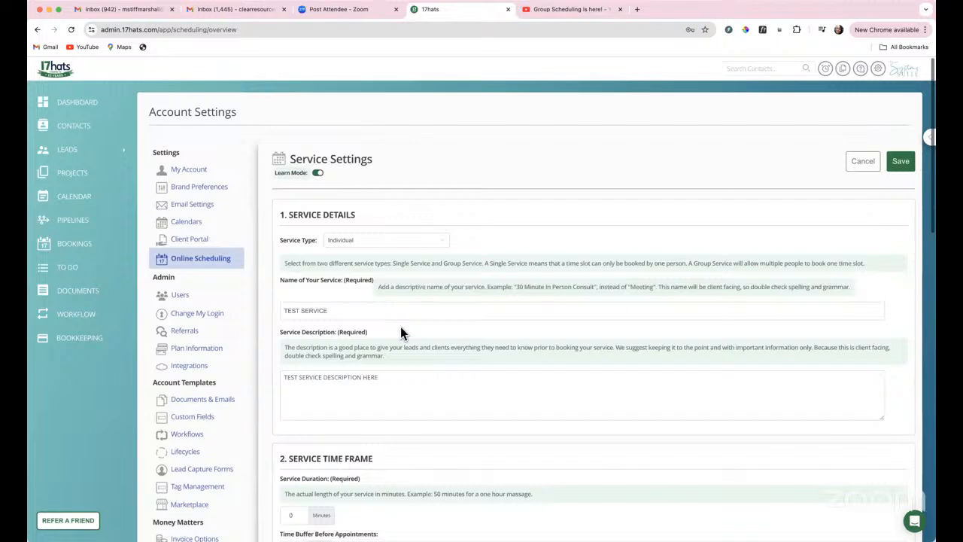
{"action": "left_click", "coordinate": [424, 242]}
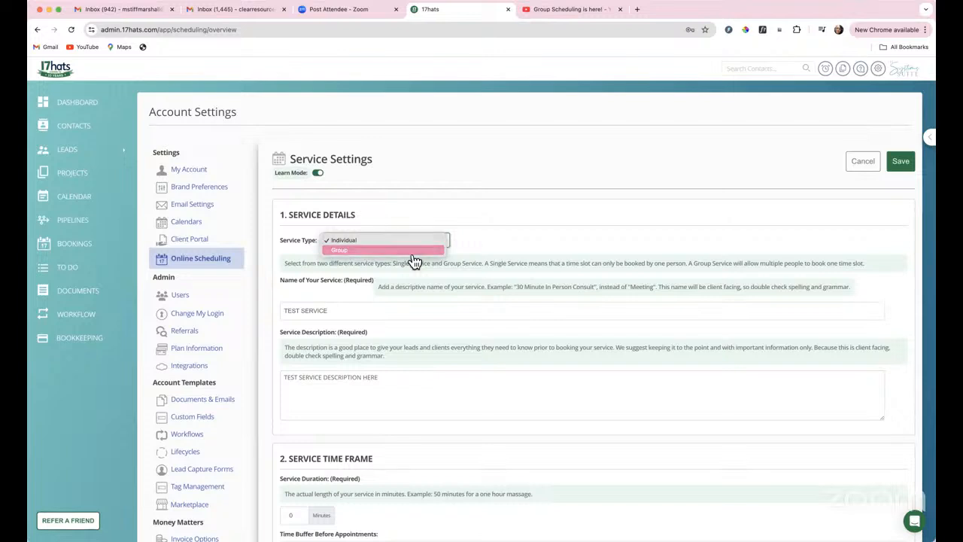
{"action": "left_click", "coordinate": [413, 253]}
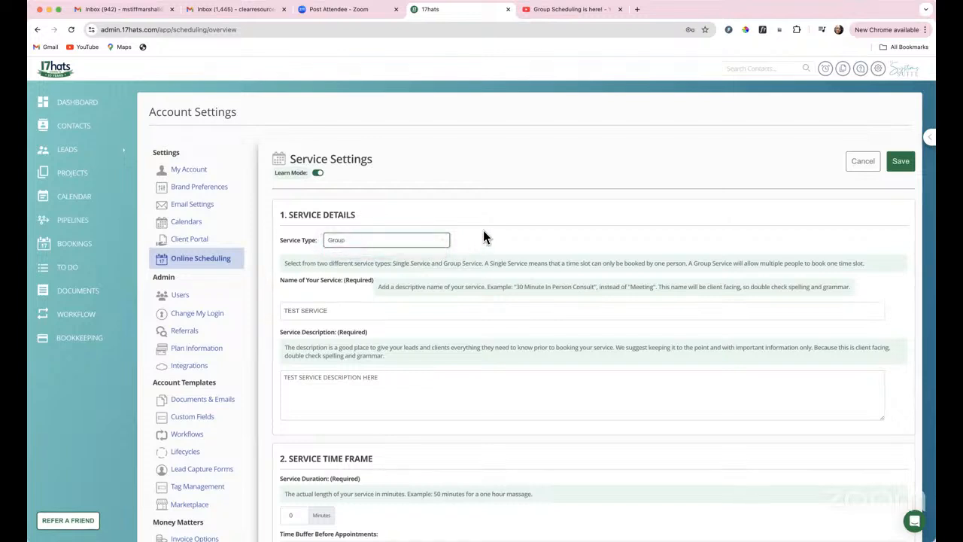
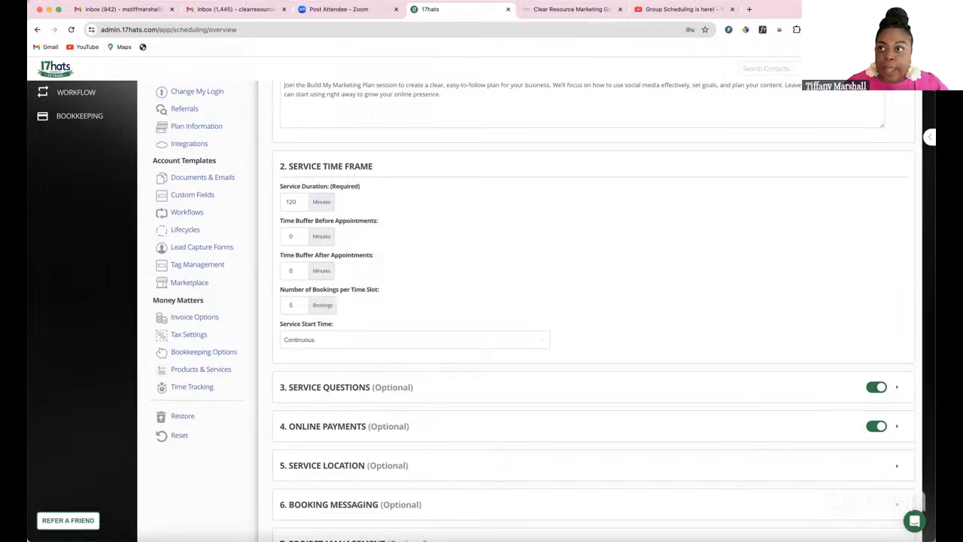
Step: Enlarge the browser page zoom to 150% for the service settings page
{"action": "left_click", "coordinate": [924, 30]}
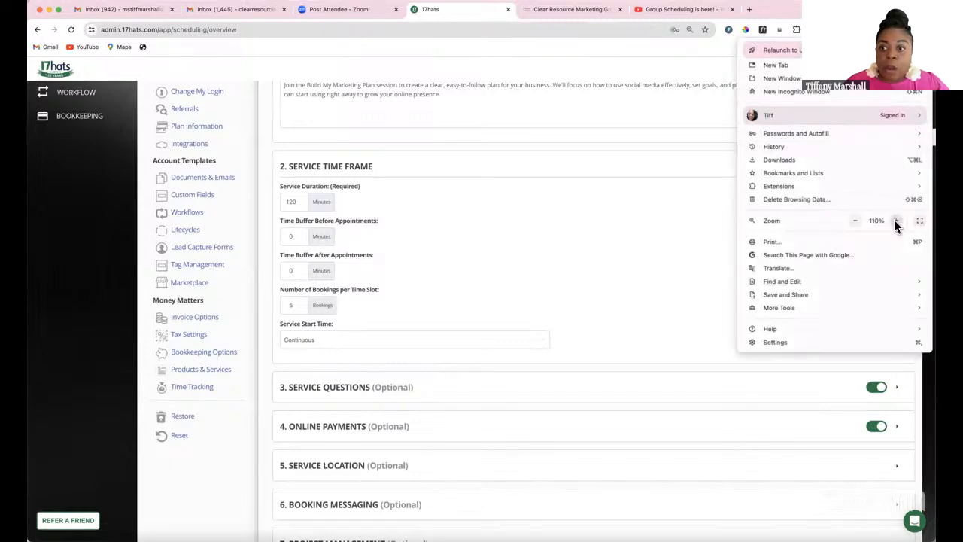
{"action": "left_click", "coordinate": [896, 221]}
{"action": "left_click", "coordinate": [896, 220]}
{"action": "left_click", "coordinate": [896, 220]}
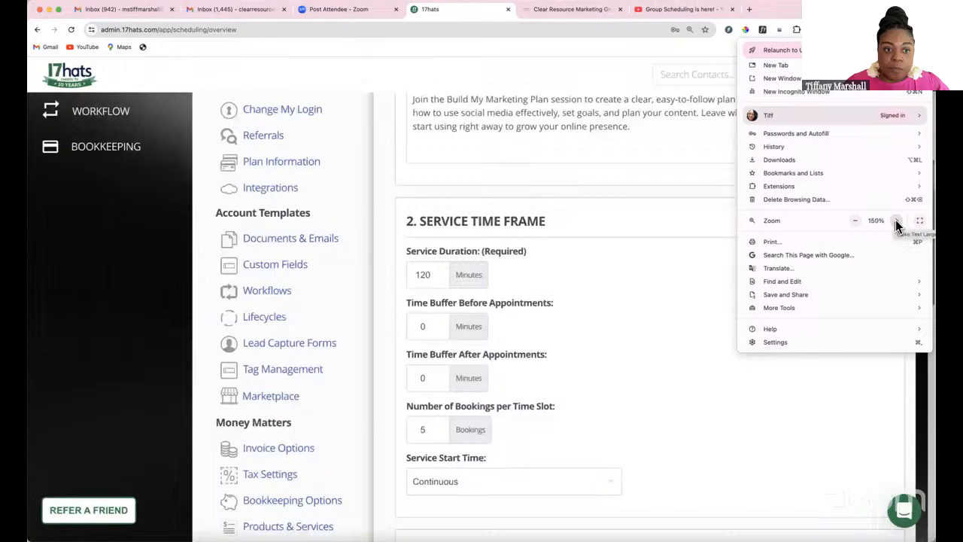
{"action": "left_click", "coordinate": [651, 256]}
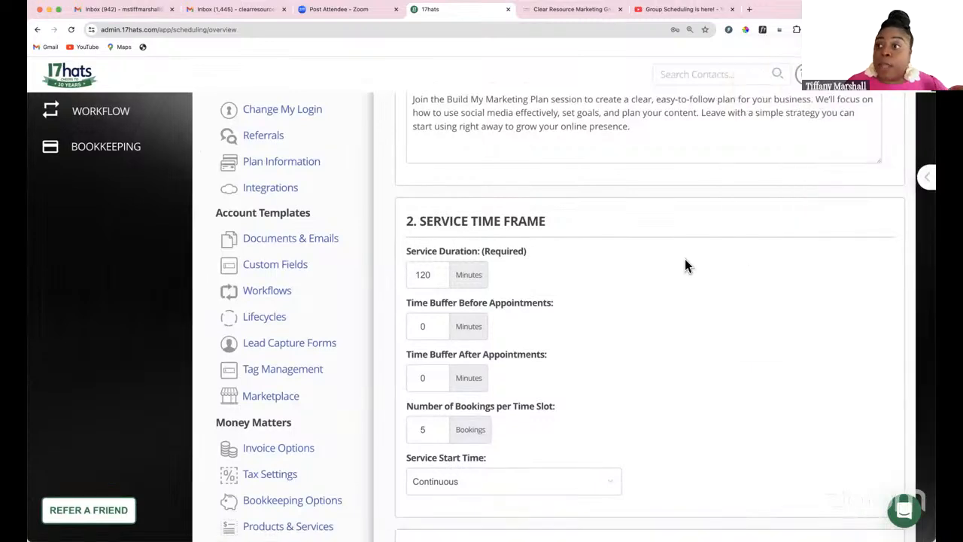
Step: Examine the service time frame settings, including the time buffers and number of bookings per time slot
{"action": "scroll", "coordinate": [684, 260], "scroll_direction": "down", "scroll_amount": 1}
{"action": "scroll", "coordinate": [685, 259], "scroll_direction": "down", "scroll_amount": 3}
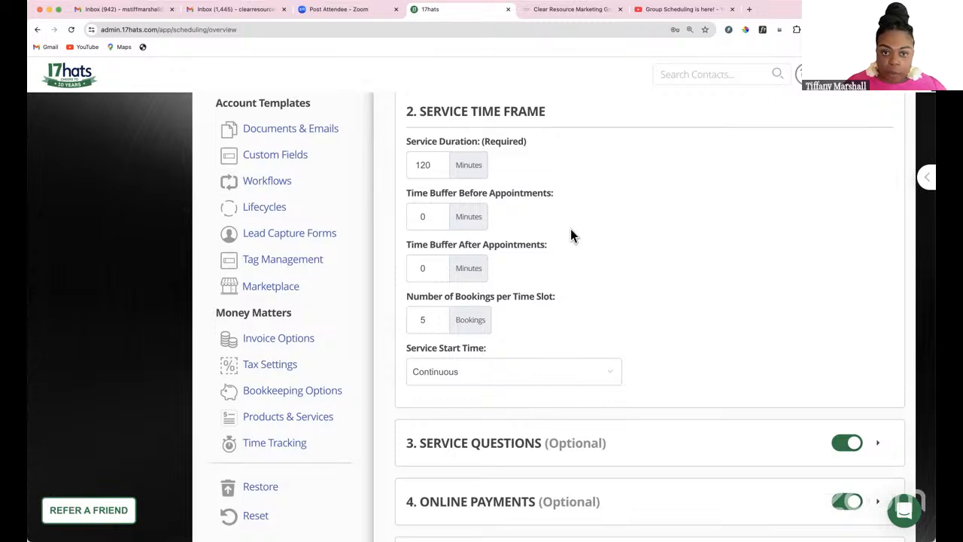
{"action": "scroll", "coordinate": [569, 233], "scroll_direction": "down", "scroll_amount": 3}
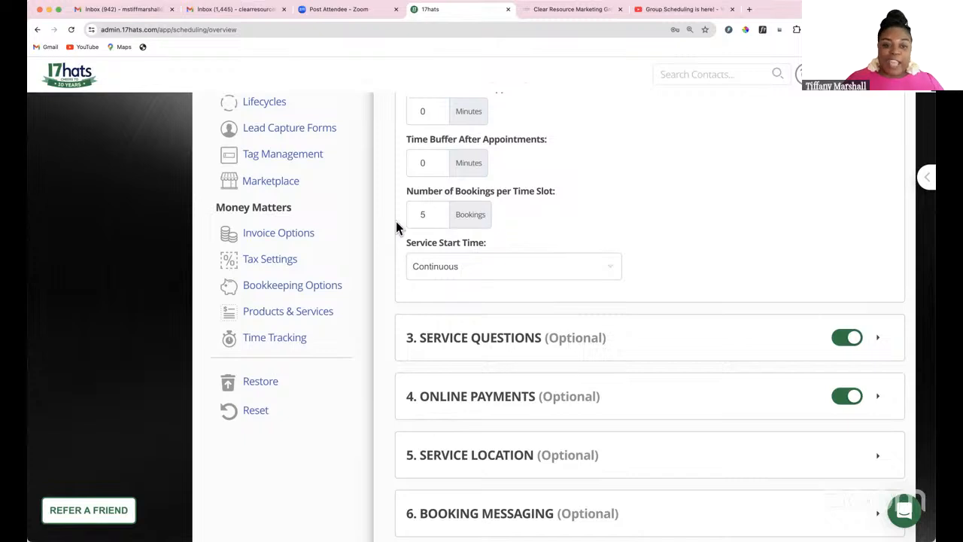
{"action": "left_click", "coordinate": [430, 214]}
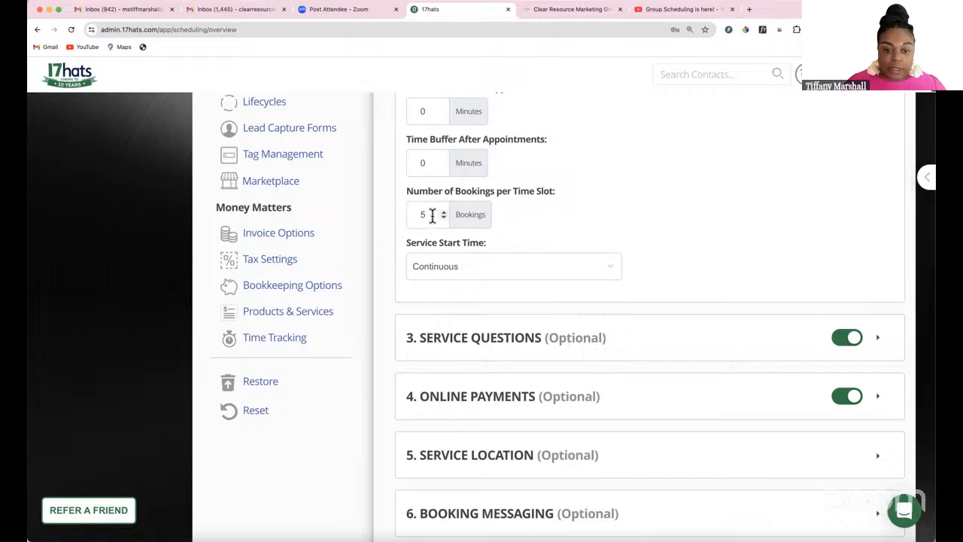
Step: Expand the Service Questions section, look over its questions and the available question types, and collapse it again
{"action": "scroll", "coordinate": [696, 226], "scroll_direction": "down", "scroll_amount": 3}
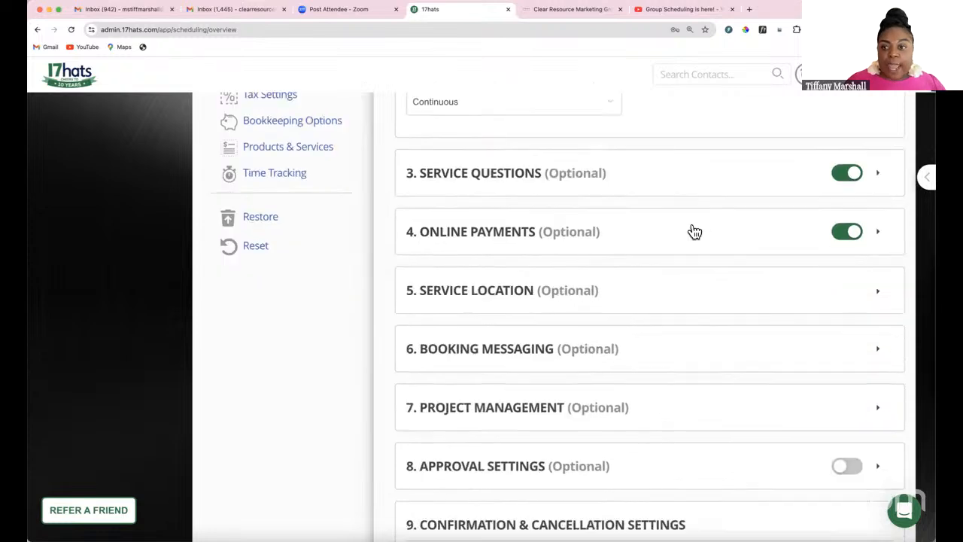
{"action": "left_click", "coordinate": [878, 174]}
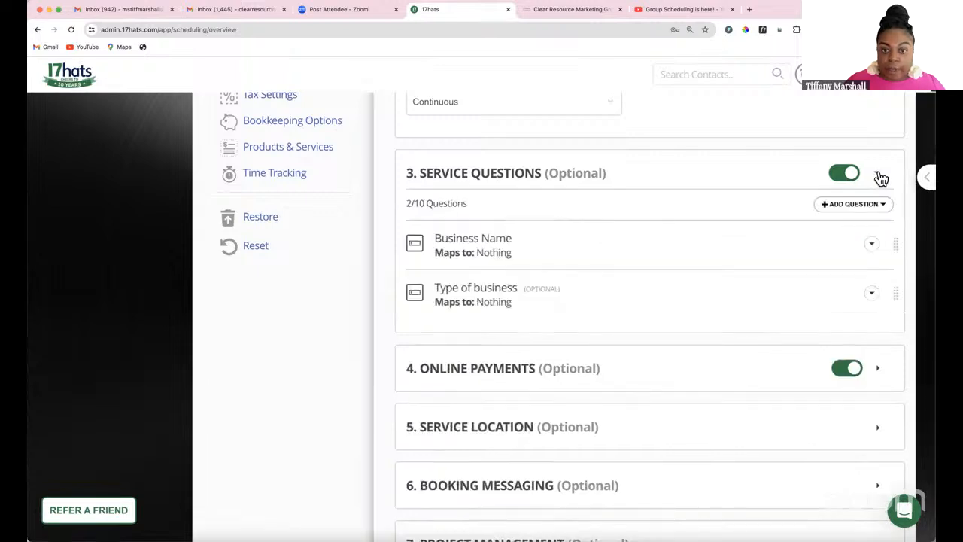
{"action": "left_click", "coordinate": [853, 206]}
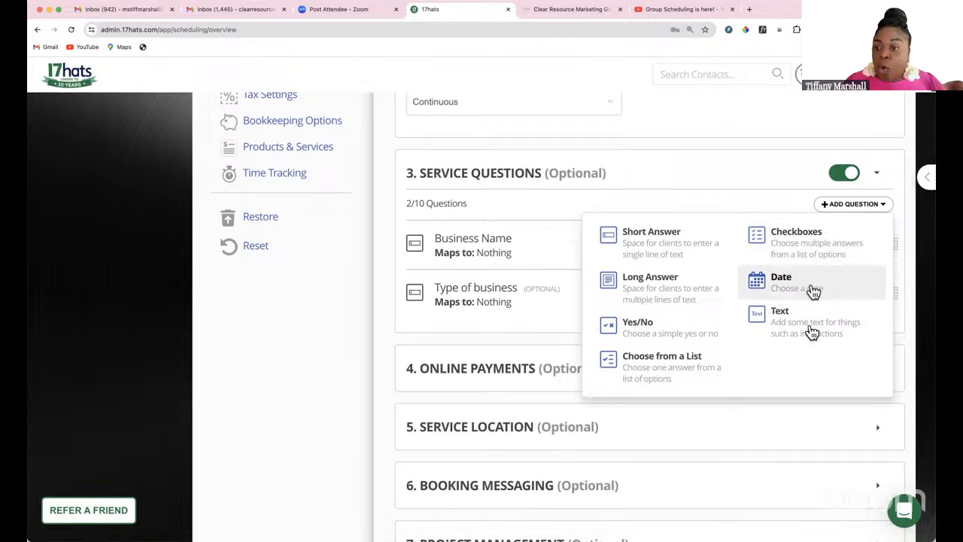
{"action": "left_click", "coordinate": [848, 206]}
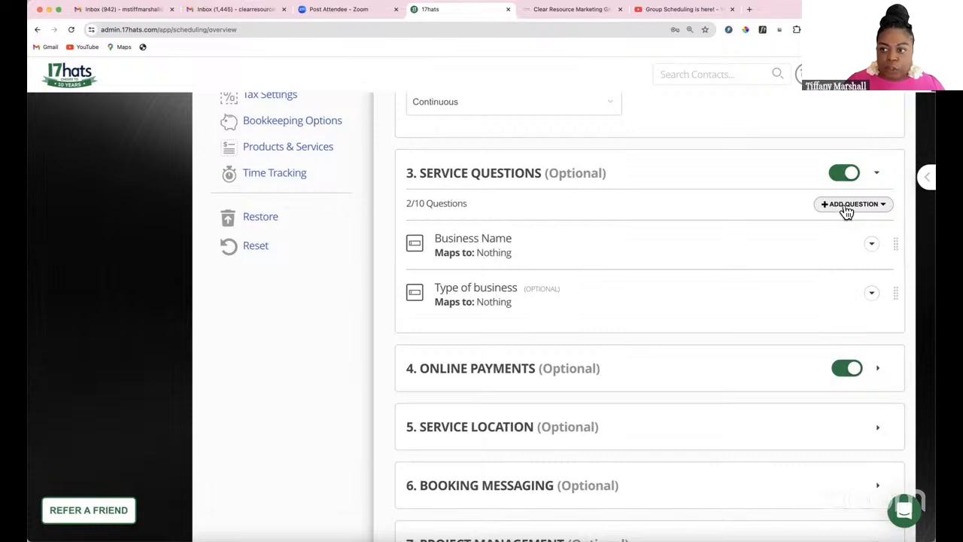
{"action": "left_click", "coordinate": [845, 209]}
{"action": "left_click", "coordinate": [878, 176]}
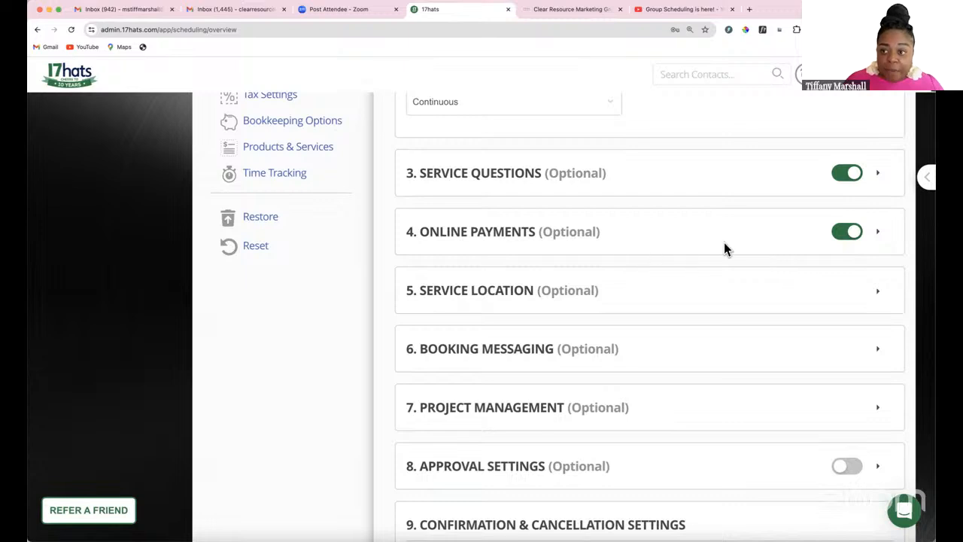
Step: Review the Service Location and Booking Messaging sections, expanding and collapsing each one
{"action": "scroll", "coordinate": [767, 242], "scroll_direction": "down", "scroll_amount": 1}
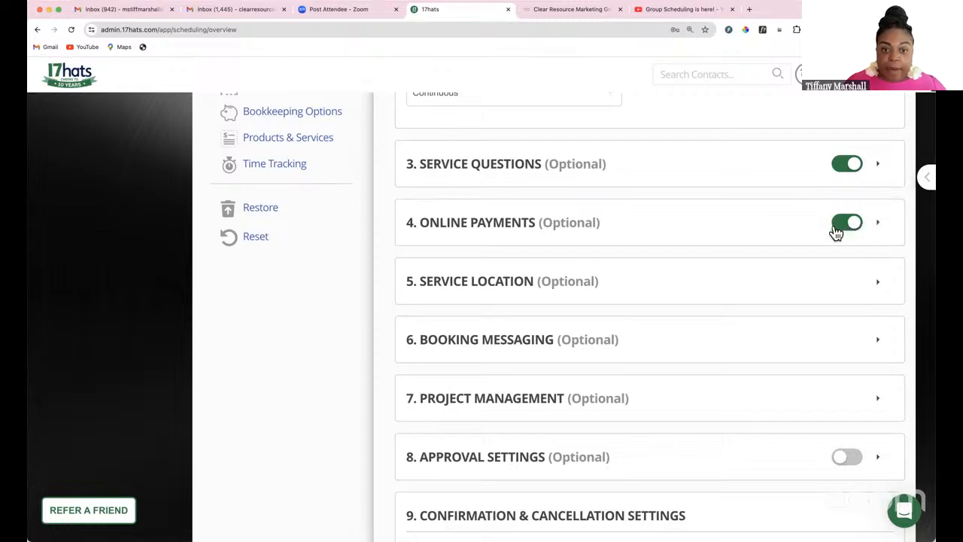
{"action": "scroll", "coordinate": [833, 229], "scroll_direction": "down", "scroll_amount": 2}
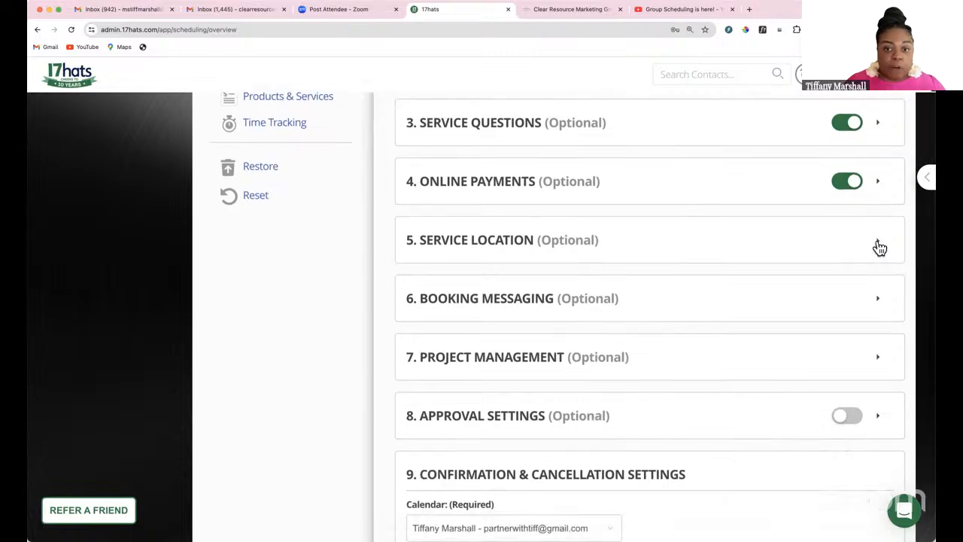
{"action": "left_click", "coordinate": [879, 247]}
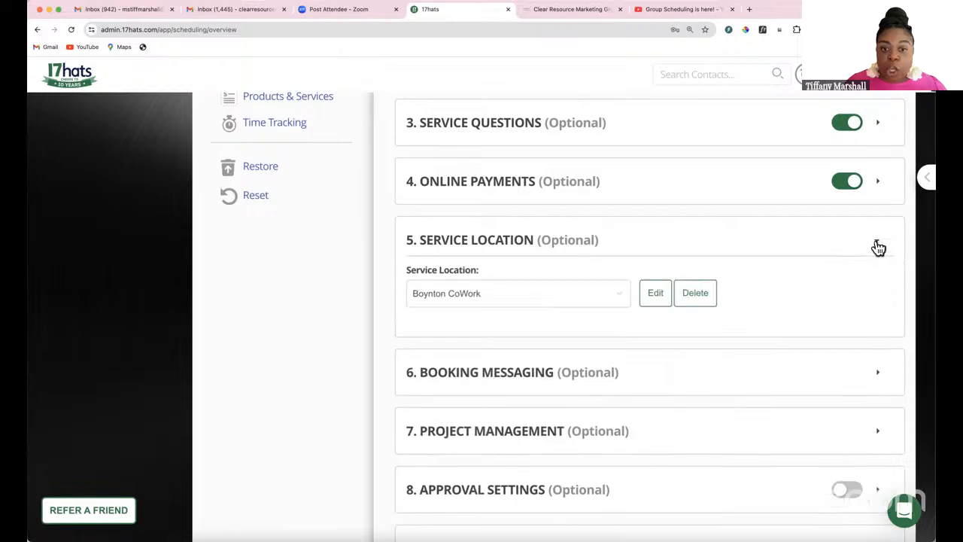
{"action": "left_click", "coordinate": [878, 248]}
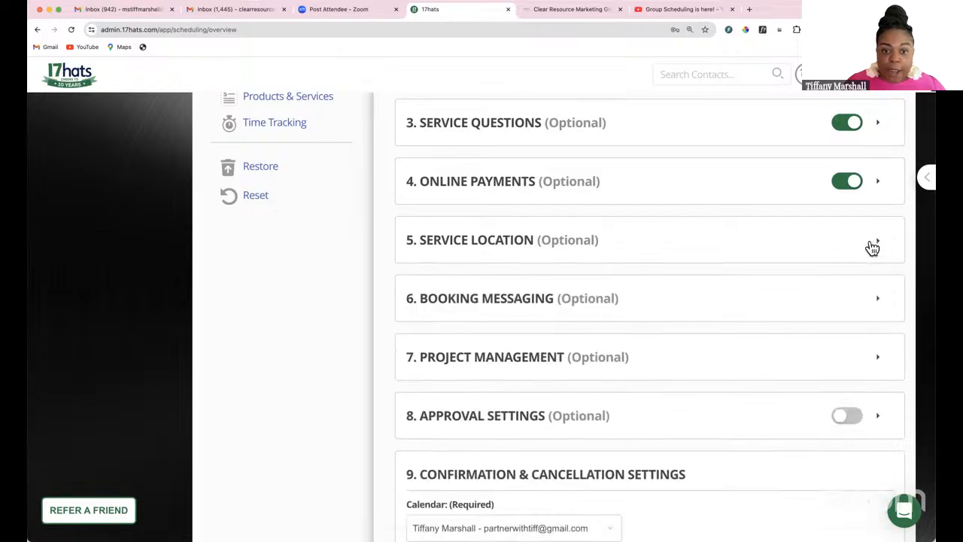
{"action": "scroll", "coordinate": [869, 246], "scroll_direction": "down", "scroll_amount": 1}
{"action": "scroll", "coordinate": [869, 240], "scroll_direction": "down", "scroll_amount": 1}
{"action": "left_click", "coordinate": [877, 255]}
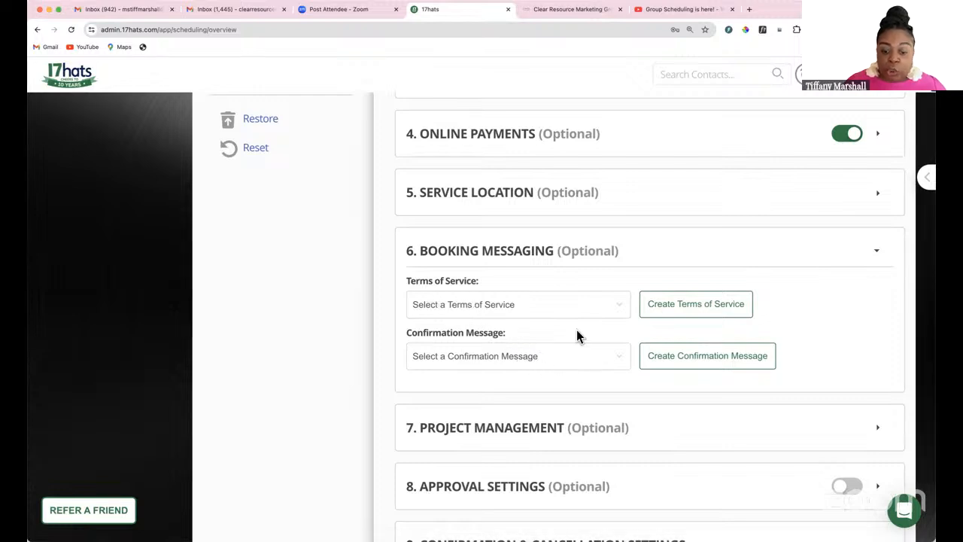
{"action": "left_click", "coordinate": [877, 254]}
Step: Examine the Confirmation & Cancellation Settings, including the calendar, workflow and automatic email options
{"action": "scroll", "coordinate": [840, 301], "scroll_direction": "down", "scroll_amount": 3}
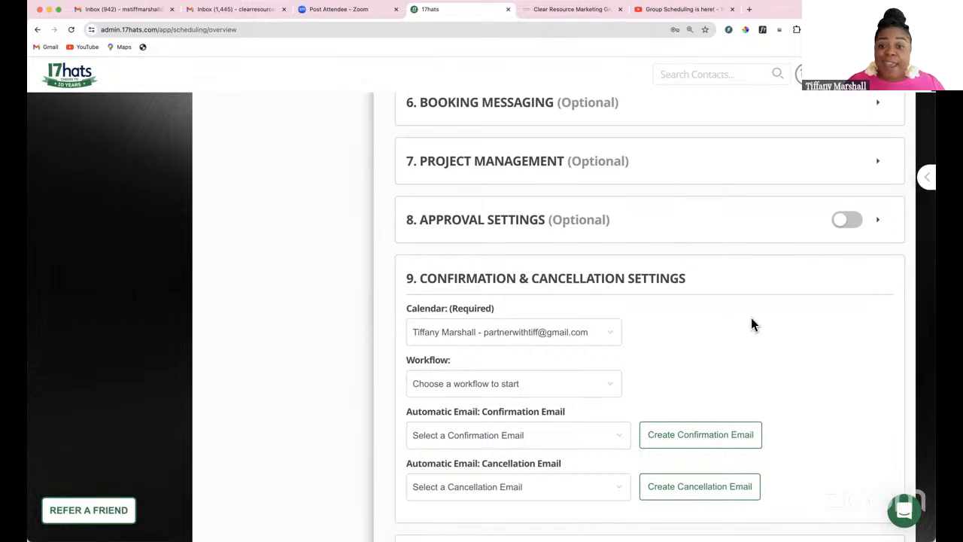
{"action": "scroll", "coordinate": [751, 323], "scroll_direction": "down", "scroll_amount": 1}
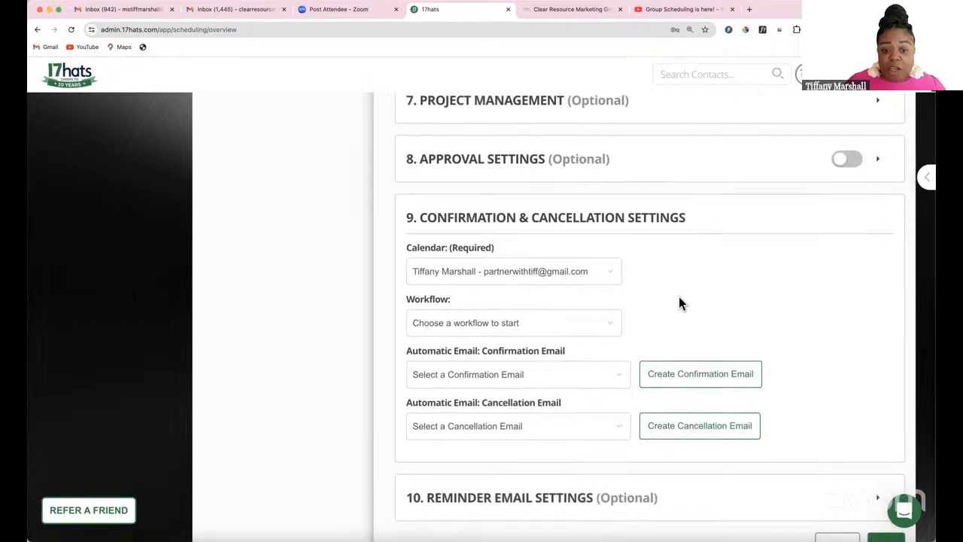
{"action": "scroll", "coordinate": [678, 304], "scroll_direction": "down", "scroll_amount": 1}
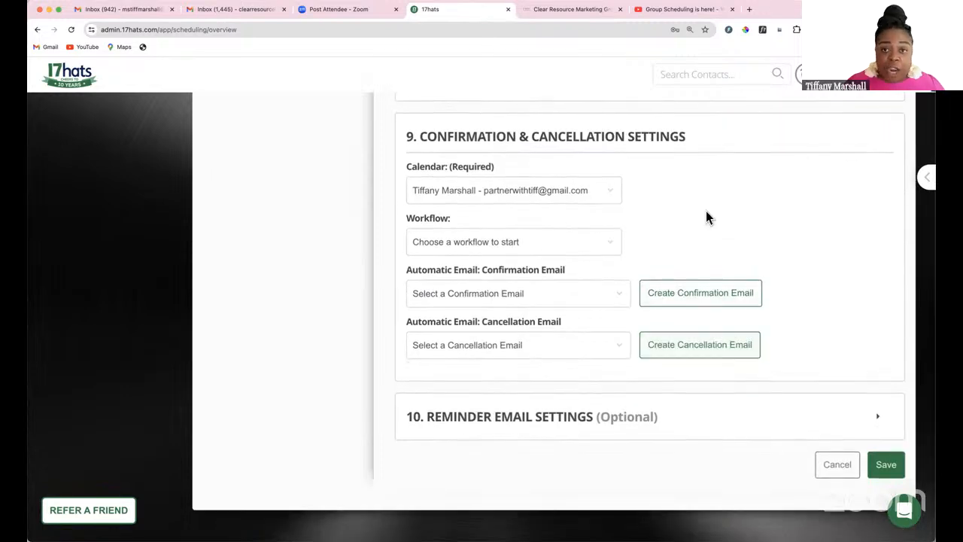
{"action": "scroll", "coordinate": [707, 220], "scroll_direction": "up", "scroll_amount": 1}
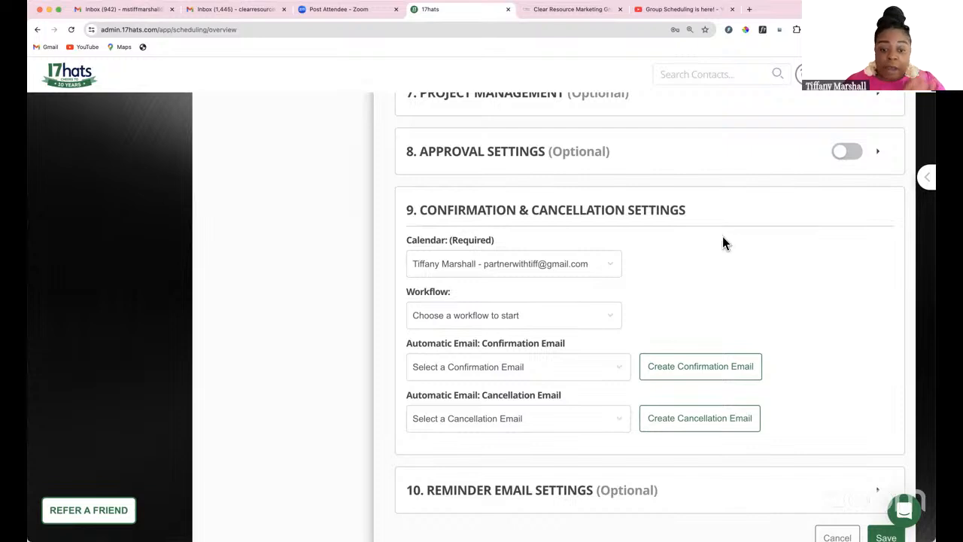
Step: Expand the Reminder Email Settings section and review the automatic one-day-before and day-of reminder email options
{"action": "scroll", "coordinate": [719, 239], "scroll_direction": "down", "scroll_amount": 2}
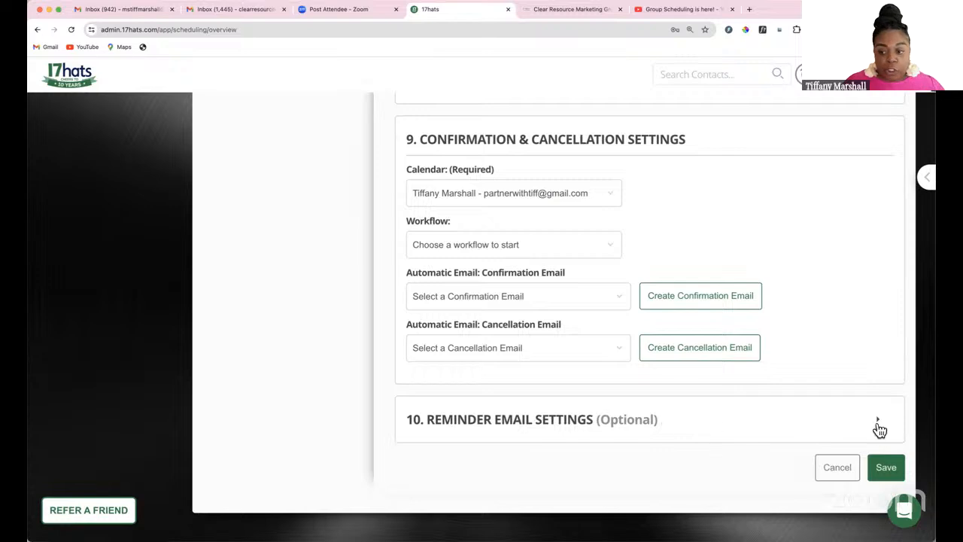
{"action": "left_click", "coordinate": [877, 422]}
{"action": "scroll", "coordinate": [837, 397], "scroll_direction": "down", "scroll_amount": 2}
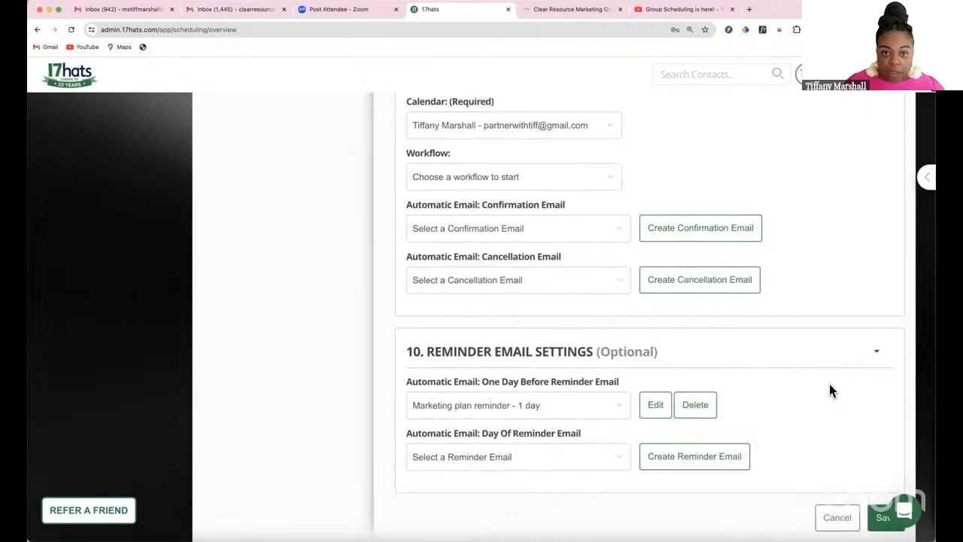
{"action": "scroll", "coordinate": [655, 324], "scroll_direction": "down", "scroll_amount": 1}
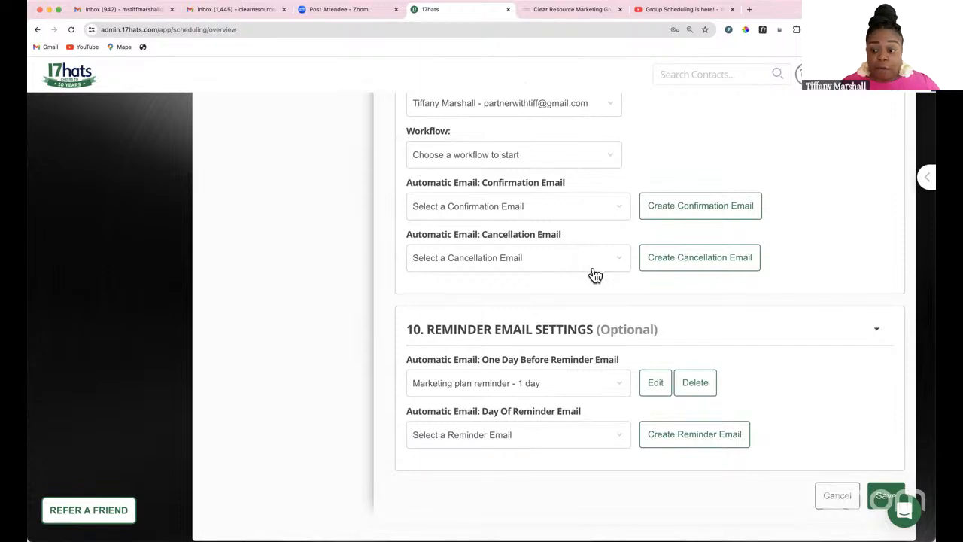
Step: Save the service and open the client booking page of the Build My Marketing Plan schedule from the availability schedules
{"action": "scroll", "coordinate": [859, 302], "scroll_direction": "up", "scroll_amount": 15}
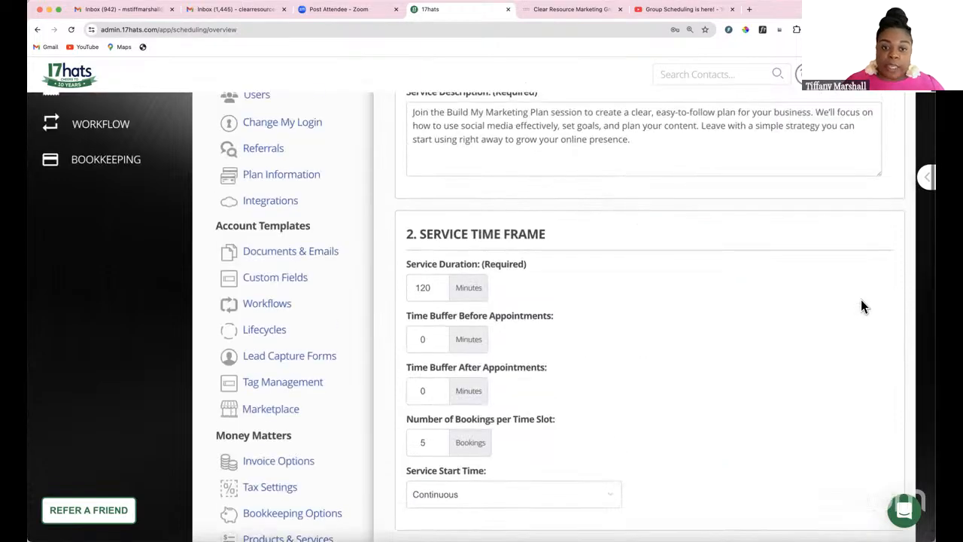
{"action": "left_click", "coordinate": [887, 222]}
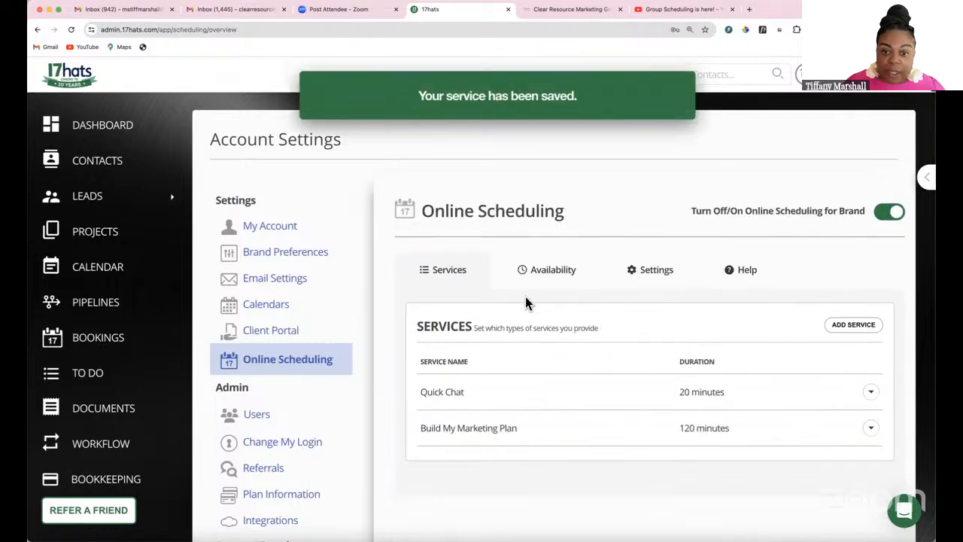
{"action": "left_click", "coordinate": [553, 276]}
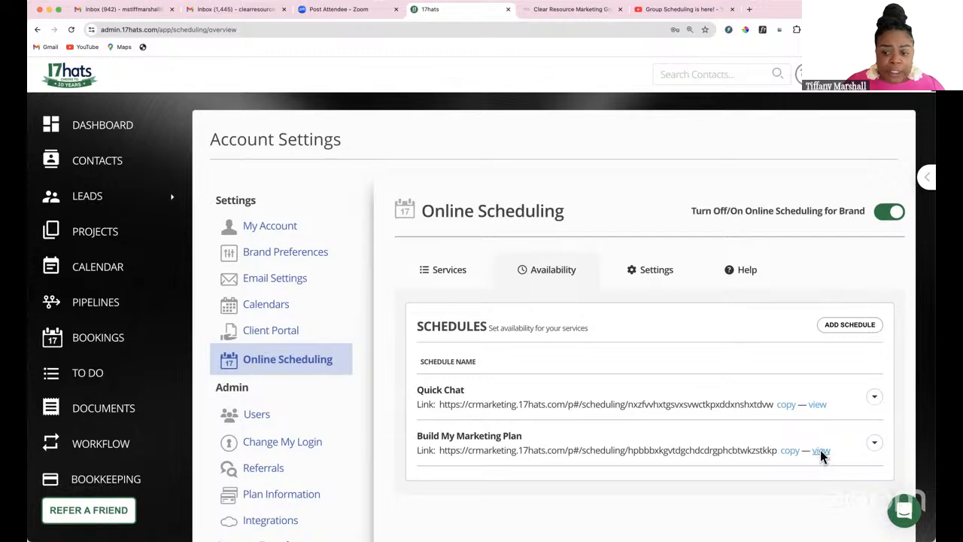
{"action": "left_click", "coordinate": [820, 450]}
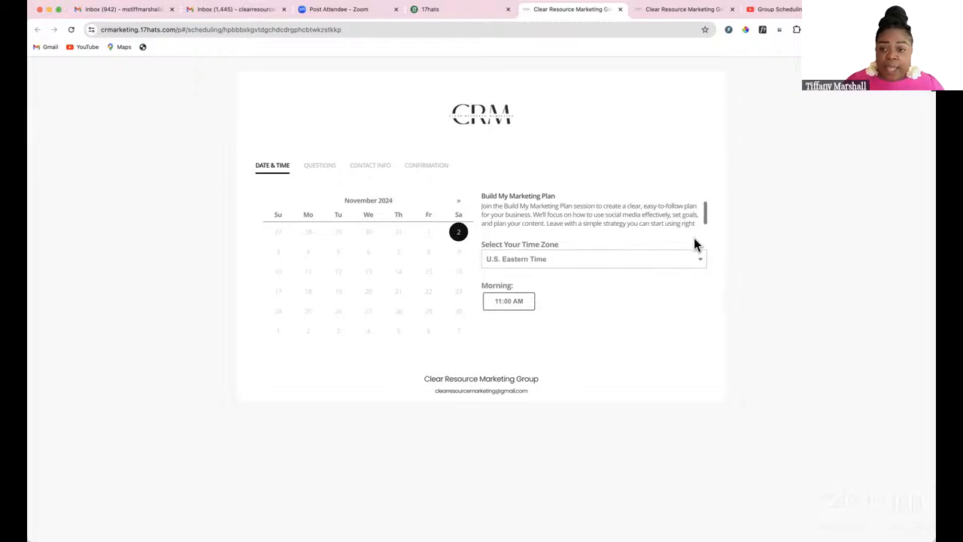
Step: Look over the booking page's service description and choose the 11:00 AM slot on November 2, 2024
{"action": "left_click_drag", "start_coordinate": [705, 222], "coordinate": [741, 227]}
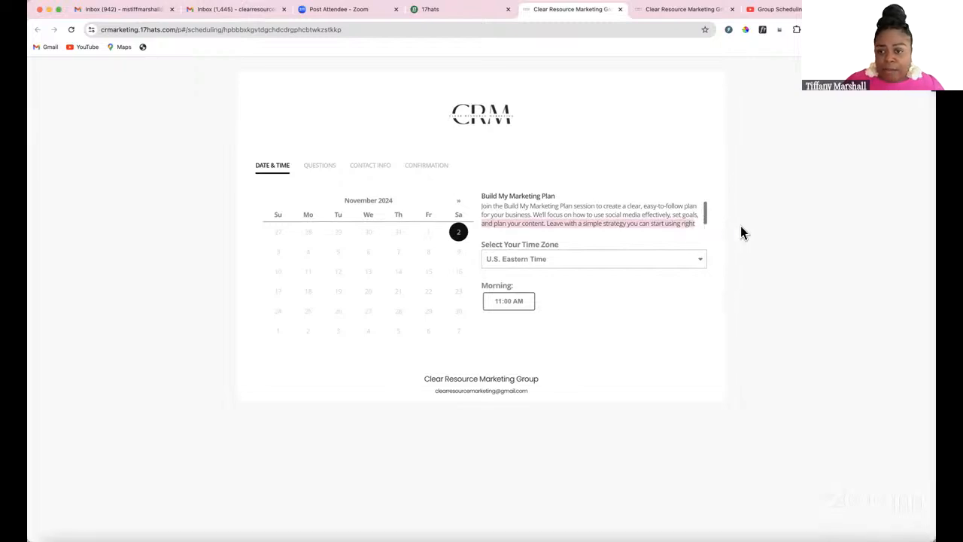
{"action": "left_click", "coordinate": [742, 227]}
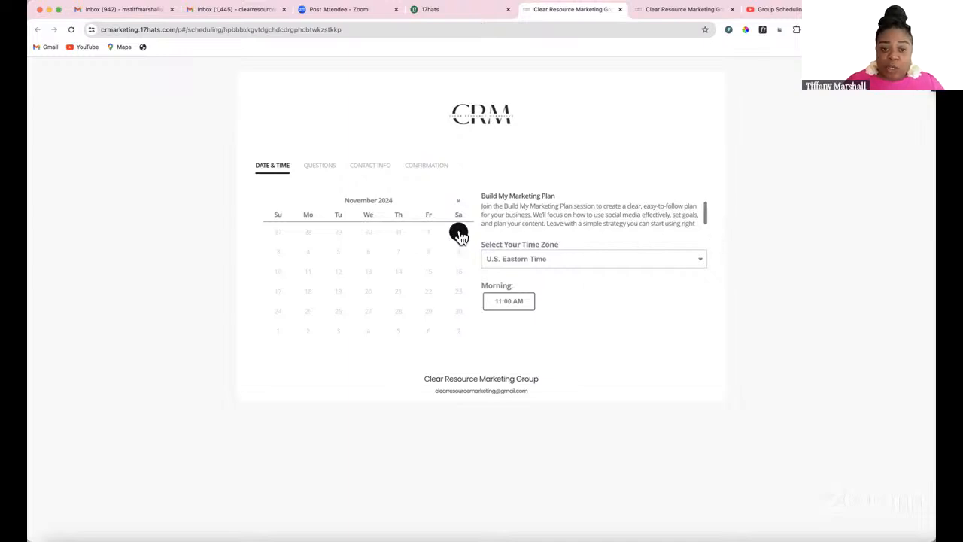
{"action": "left_click", "coordinate": [509, 305]}
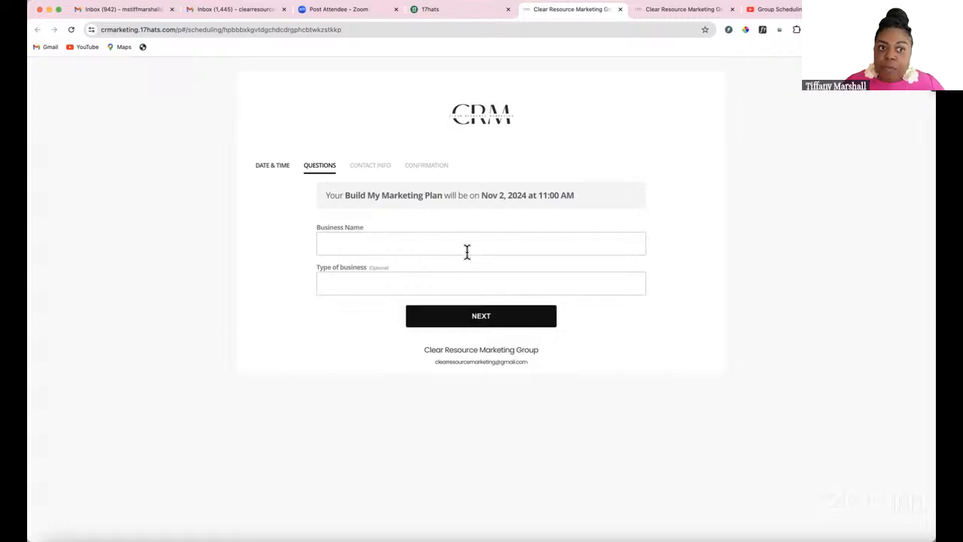
{"action": "left_click", "coordinate": [272, 170]}
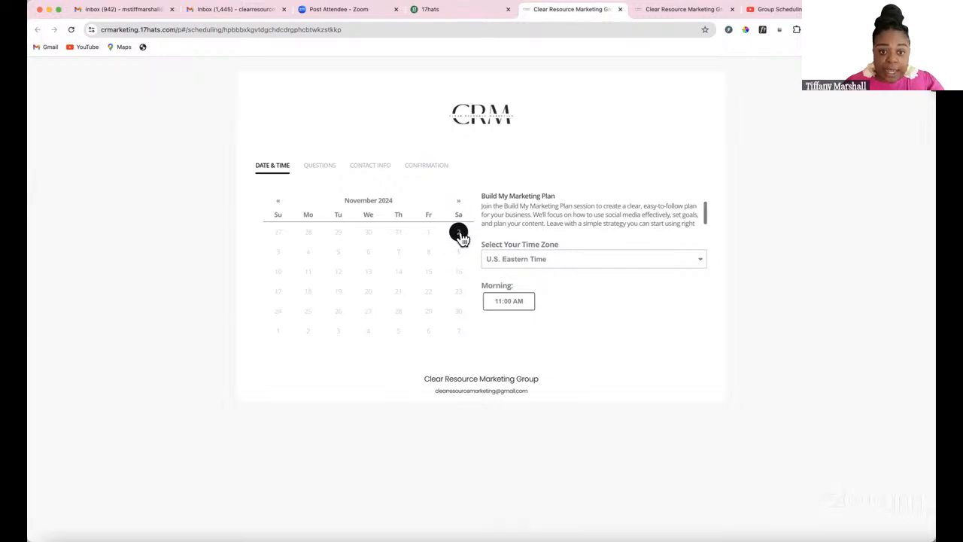
{"action": "left_click", "coordinate": [508, 302]}
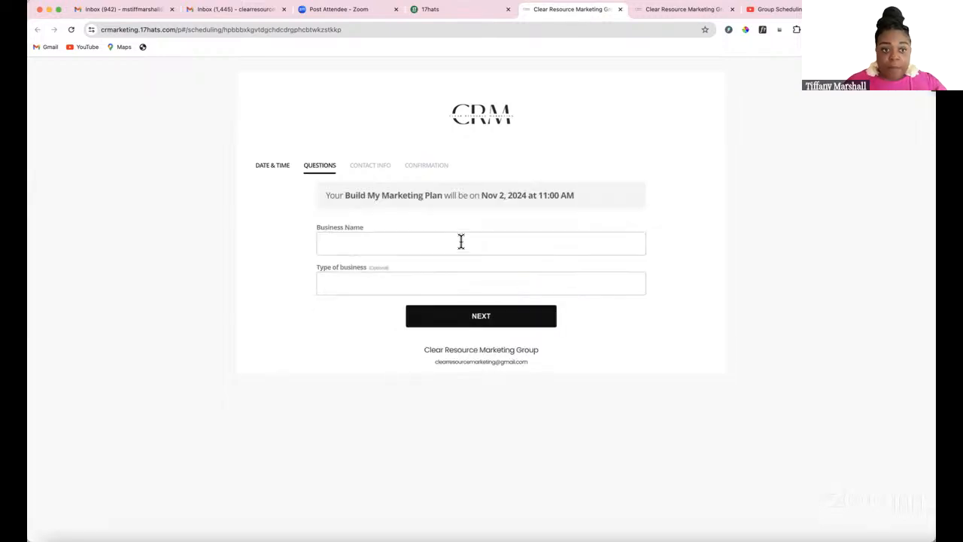
Step: Answer both booking questions, Business Name and Type of business, with "name" and continue to the contact information
{"action": "left_click", "coordinate": [463, 242]}
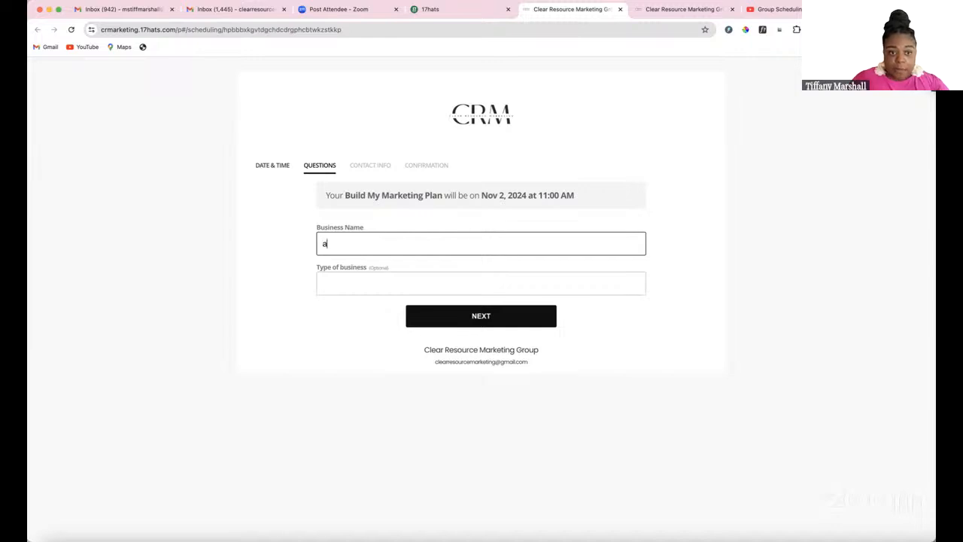
{"action": "type", "text": "nam"}
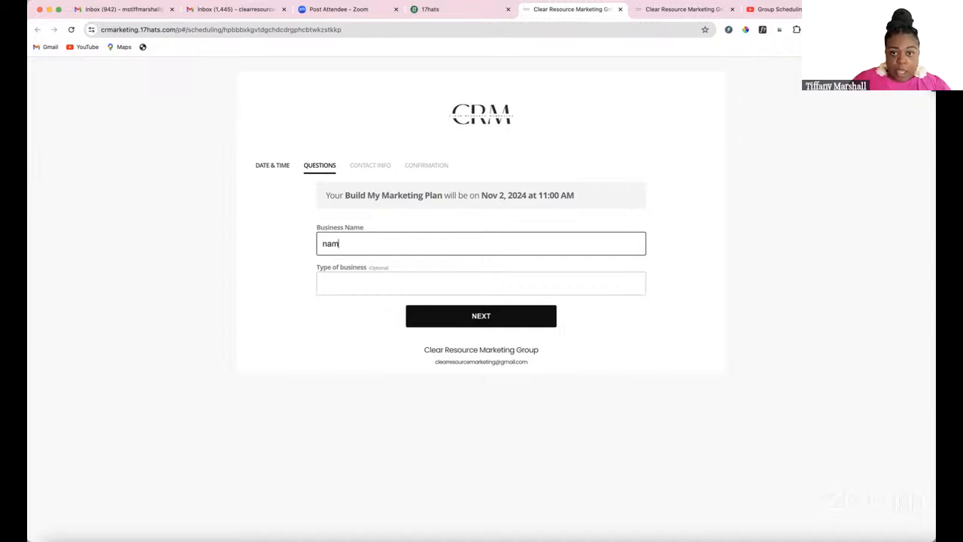
{"action": "type", "text": "e"}
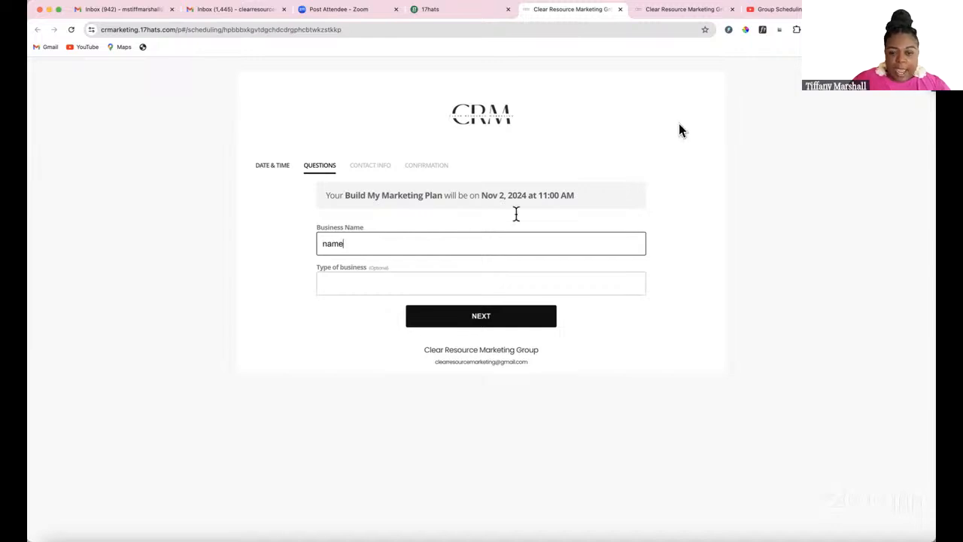
{"action": "left_click", "coordinate": [608, 281]}
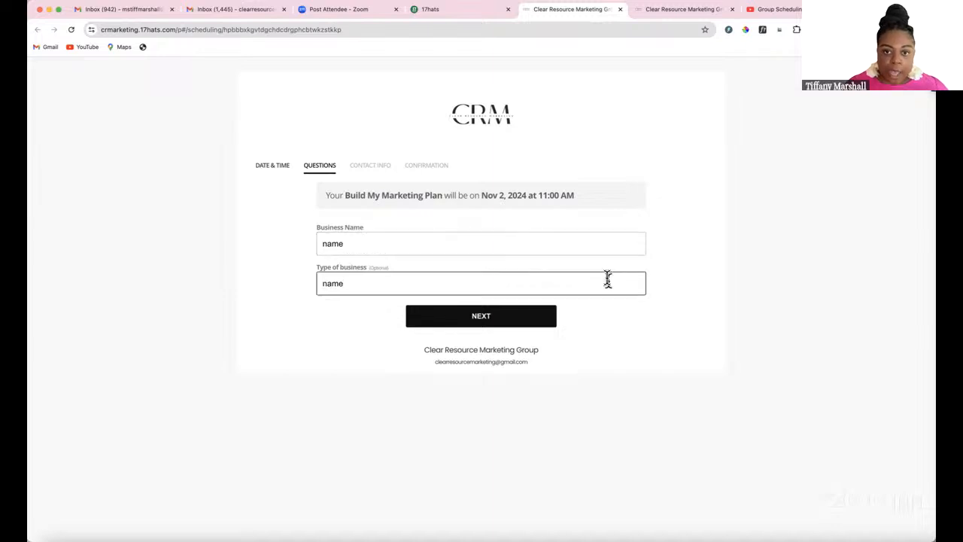
{"action": "left_click", "coordinate": [513, 319]}
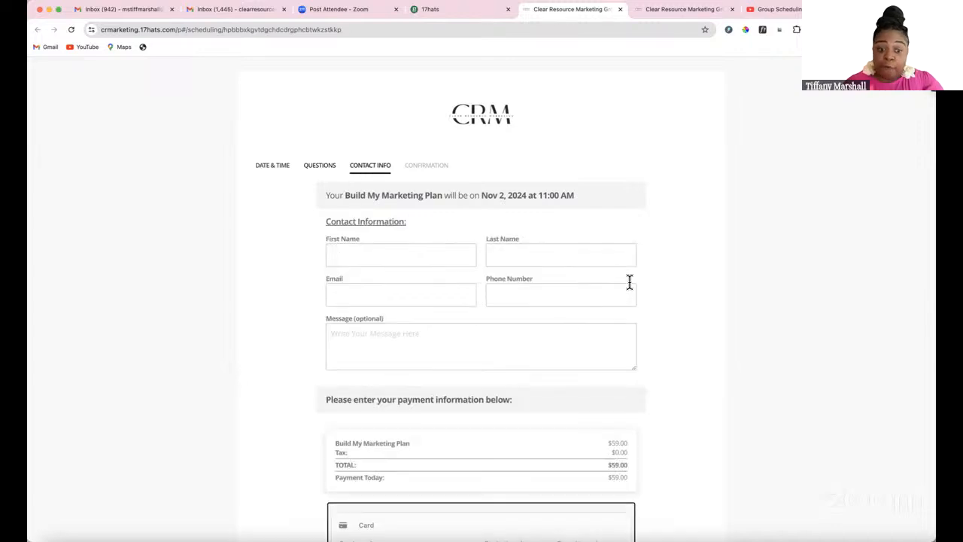
Step: Review the contact information fields, the price summary and the card payment form of the booking
{"action": "scroll", "coordinate": [641, 281], "scroll_direction": "down", "scroll_amount": 2}
{"action": "scroll", "coordinate": [644, 274], "scroll_direction": "down", "scroll_amount": 5}
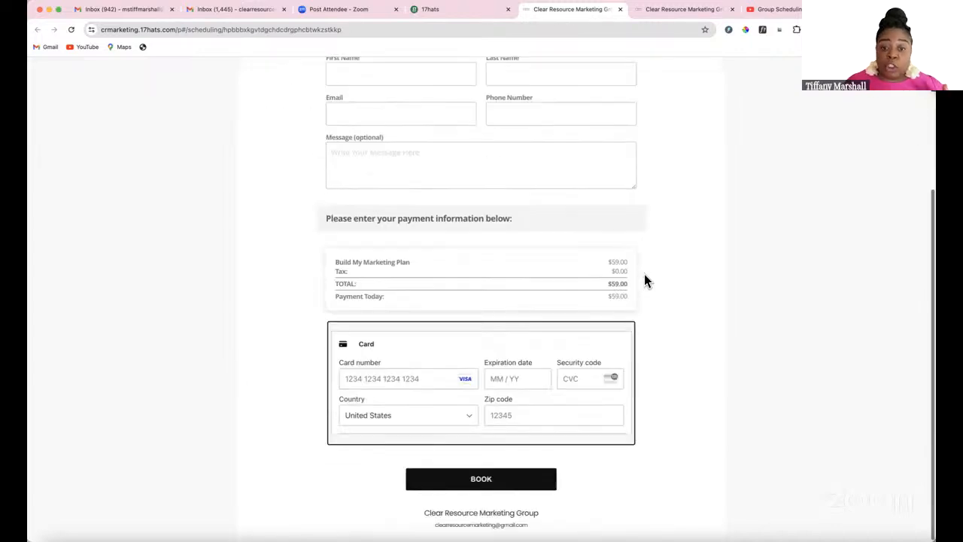
{"action": "scroll", "coordinate": [644, 274], "scroll_direction": "up", "scroll_amount": 7}
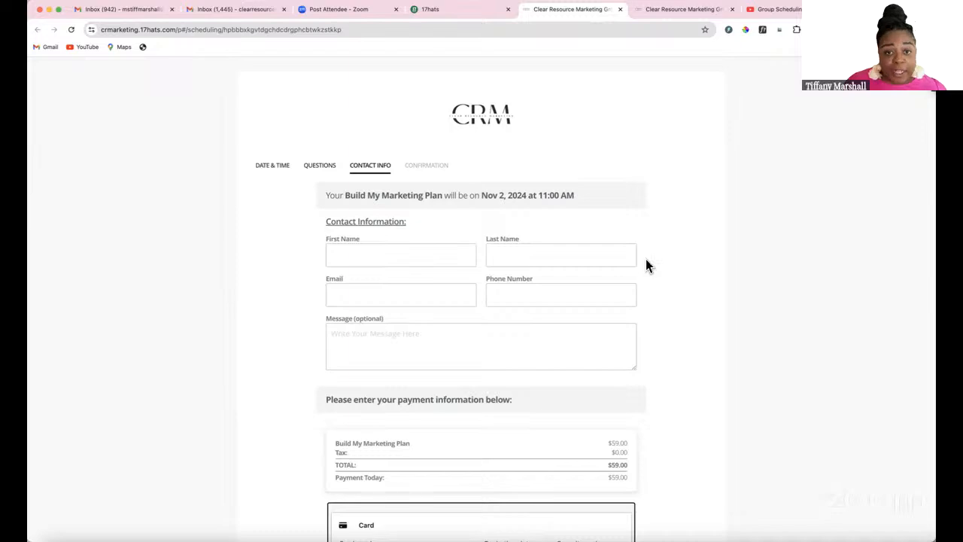